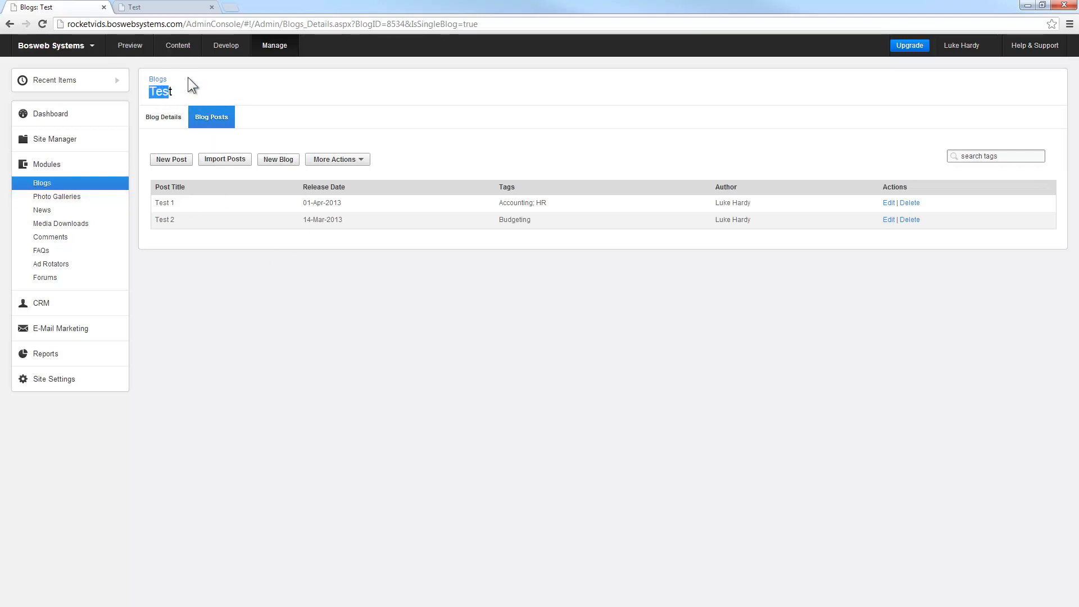
Start a new post in the Test blog and title it "Demo blog post"
left_click_drag(188, 78, 192, 83)
left_click(302, 309)
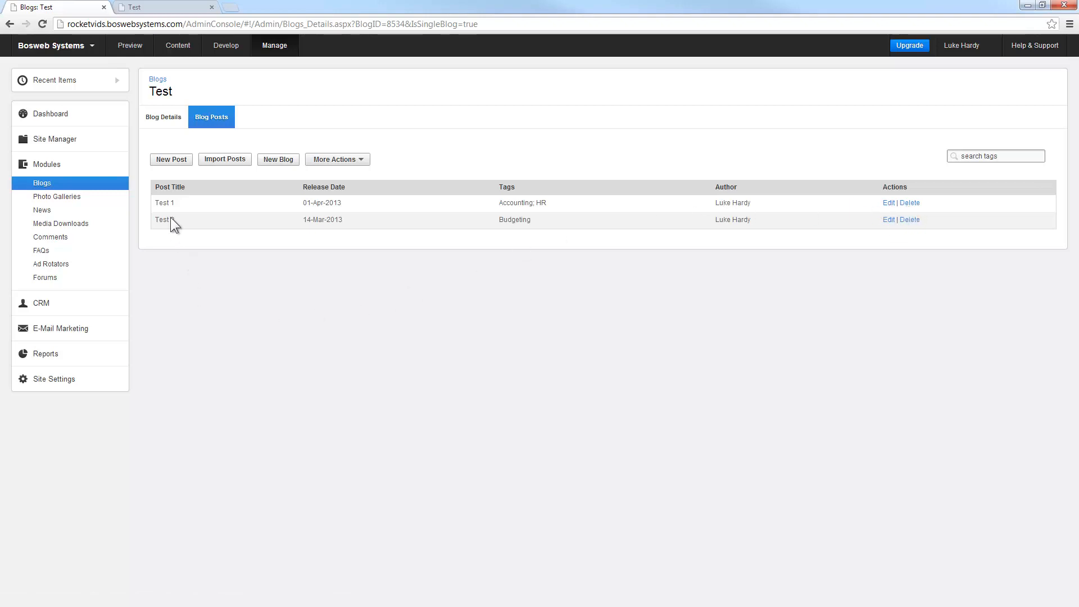
left_click(172, 158)
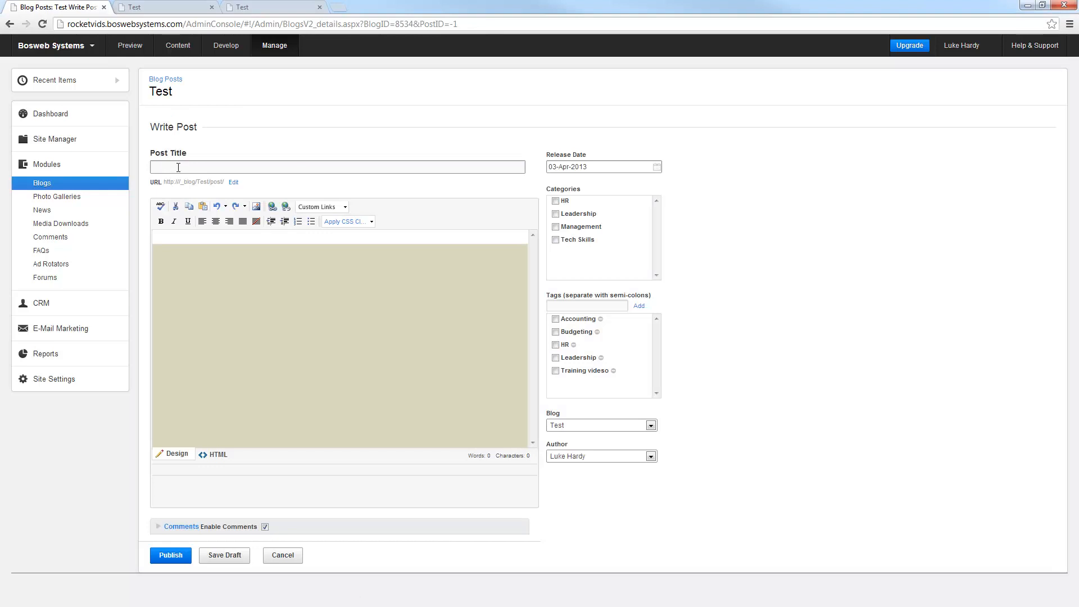
left_click(179, 167)
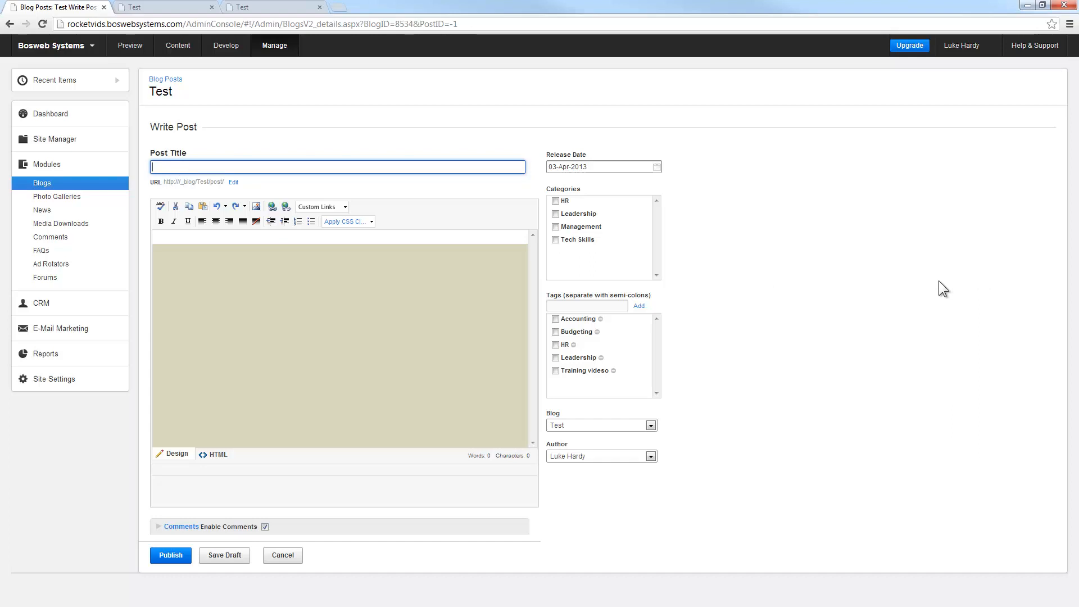
type("Demo blog post")
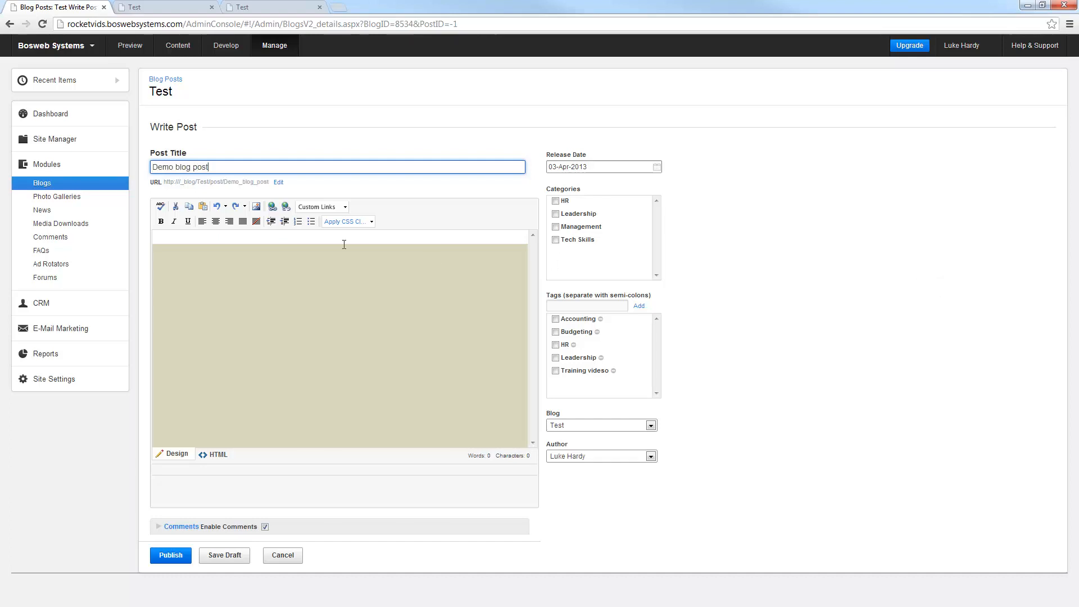
Write the body text "Just throw your content in here." below an empty first line in the post
left_click(333, 242)
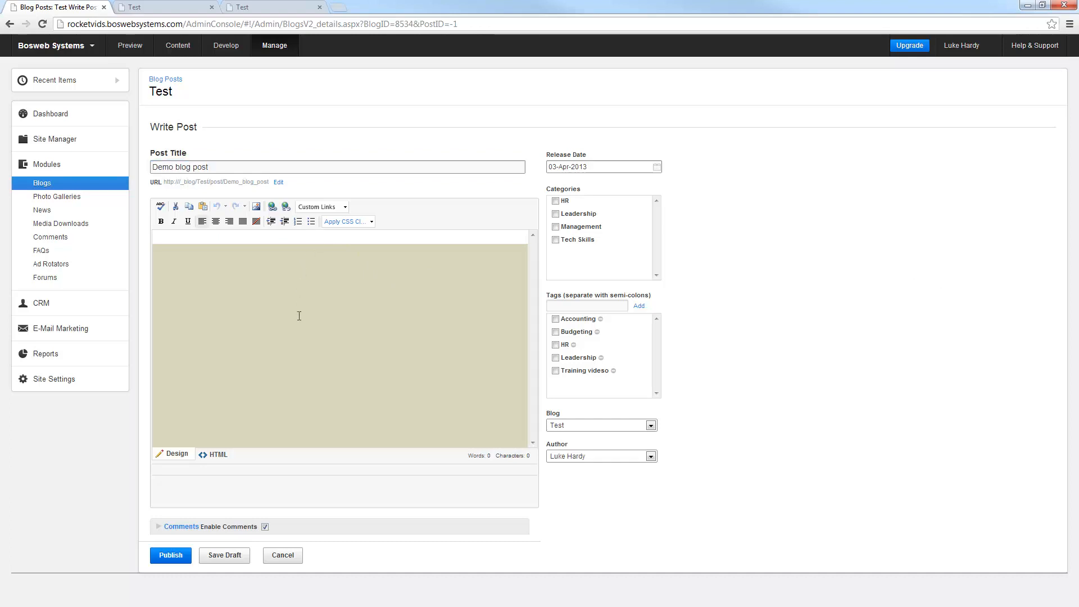
key("Return")
key("Up")
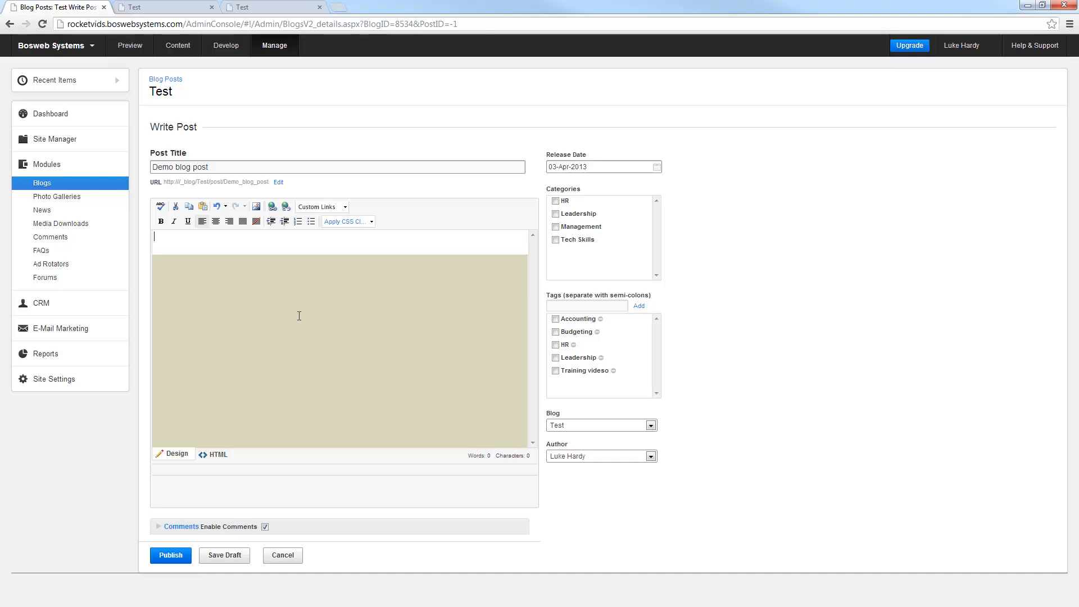
key("Return")
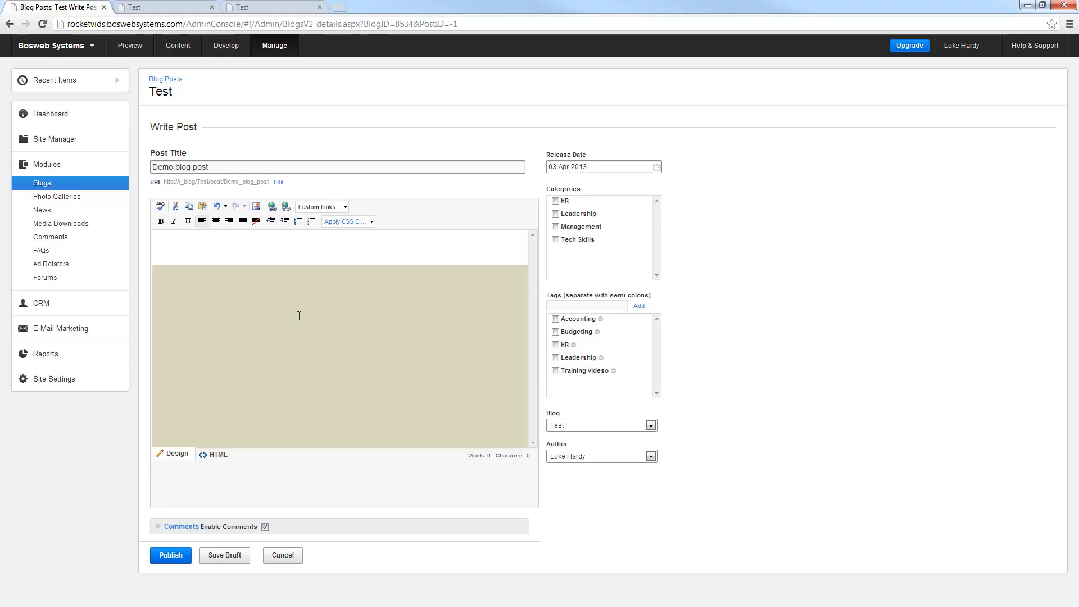
type("Just throw your content")
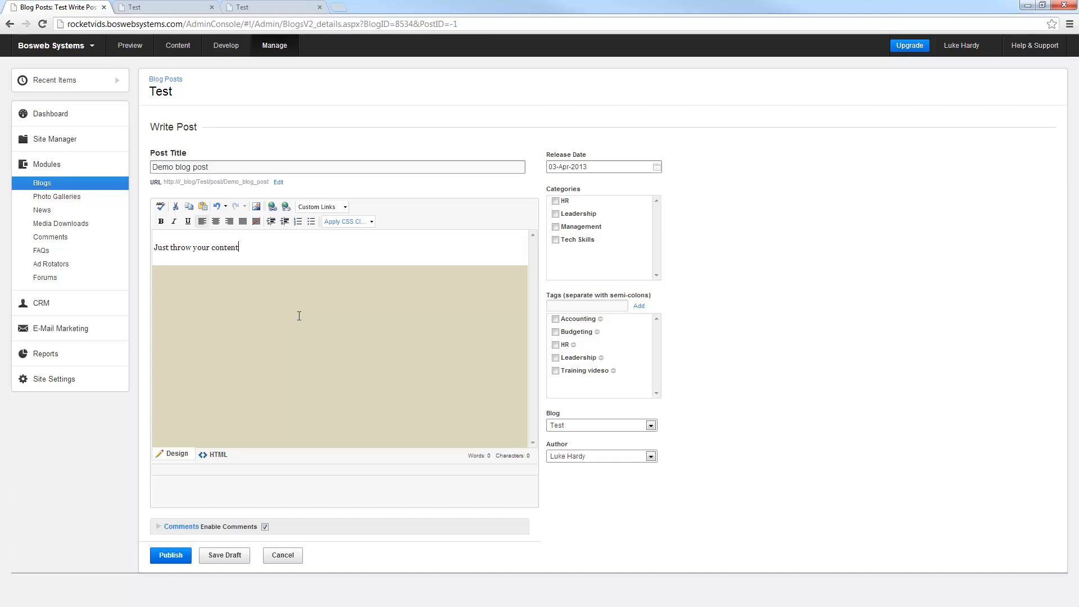
type(" in here.")
Set the post's release date to 5-Apr-2013
left_click(625, 167)
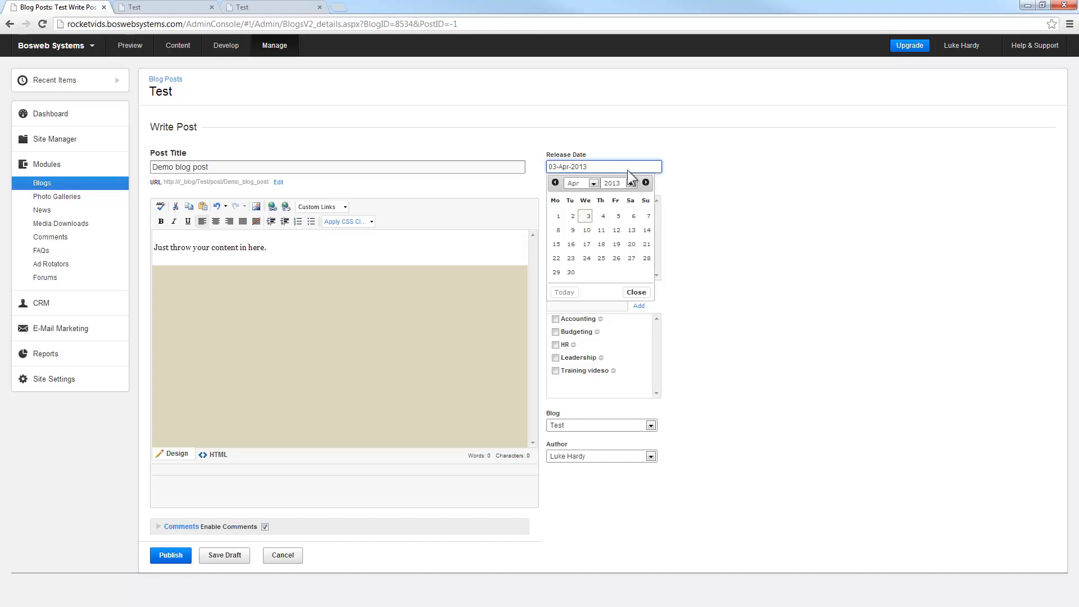
left_click(614, 218)
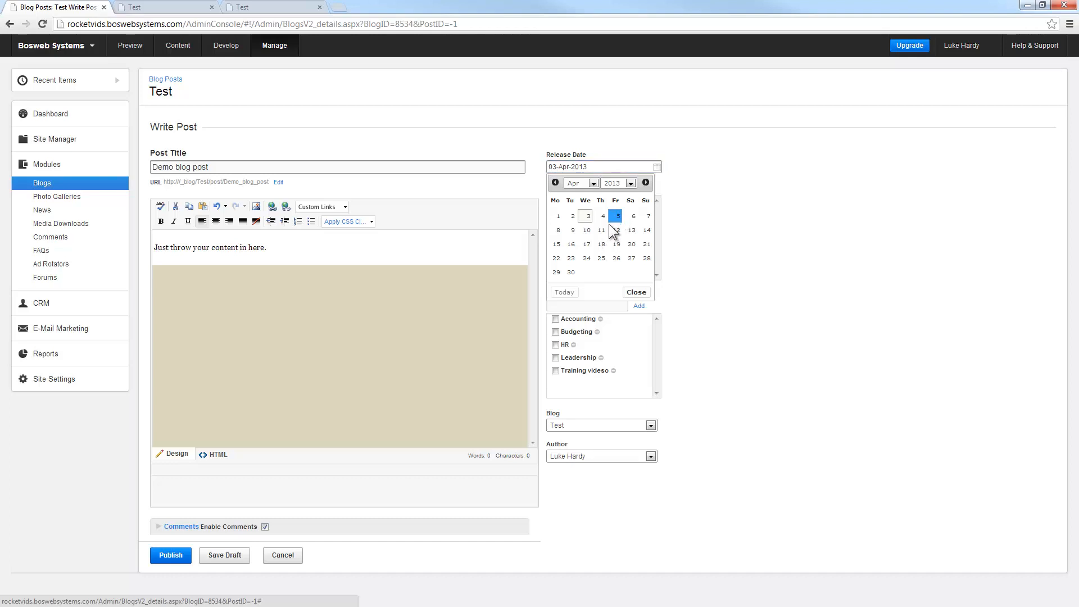
left_click(609, 216)
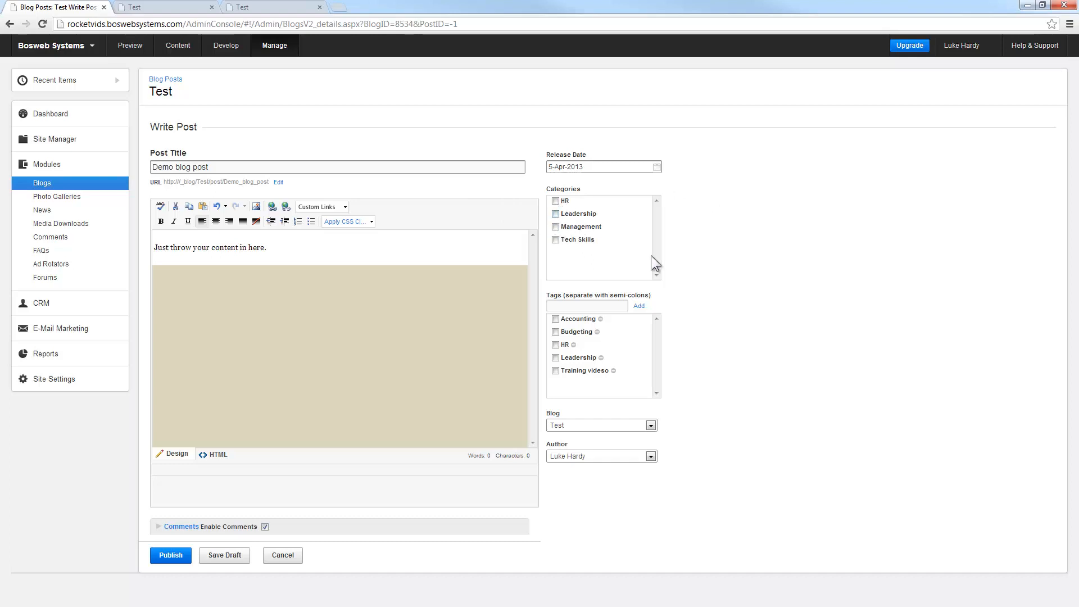
Tag the post with the existing "Training videso" tag and save it as a draft
left_click(564, 304)
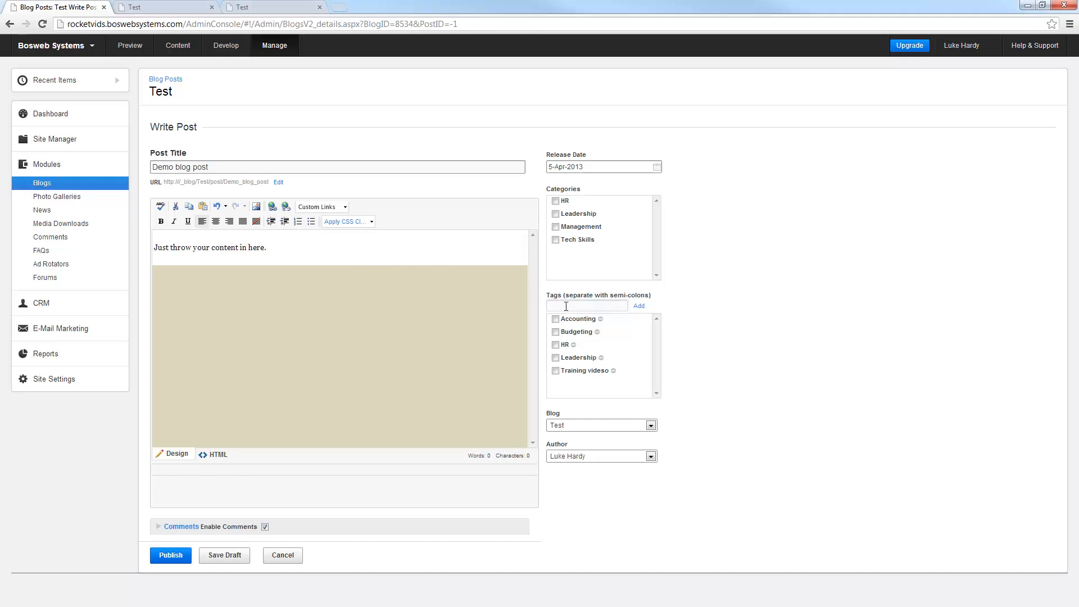
left_click(566, 306)
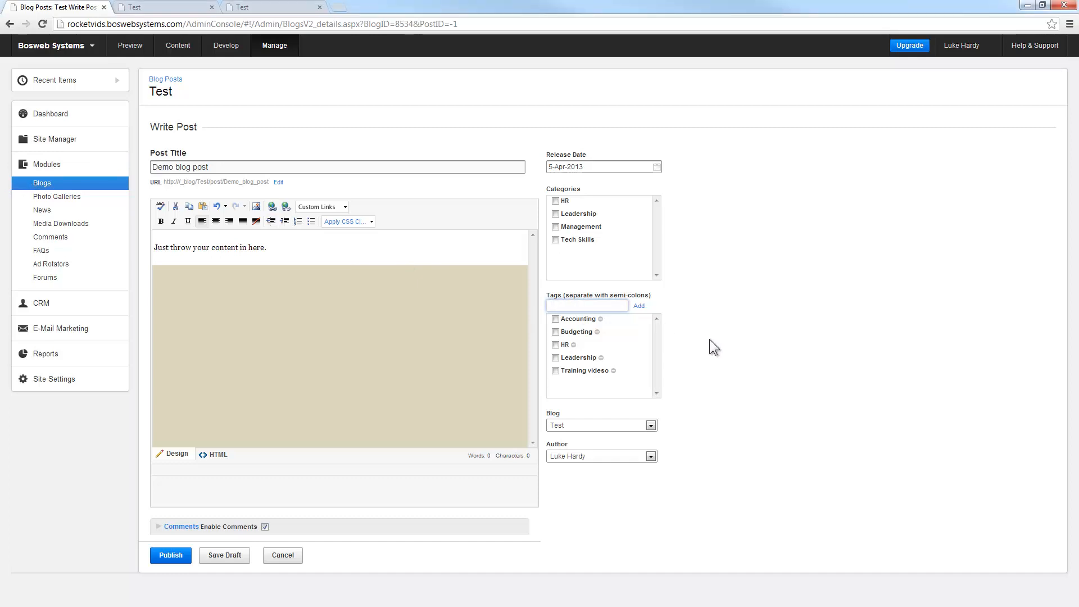
left_click(555, 372)
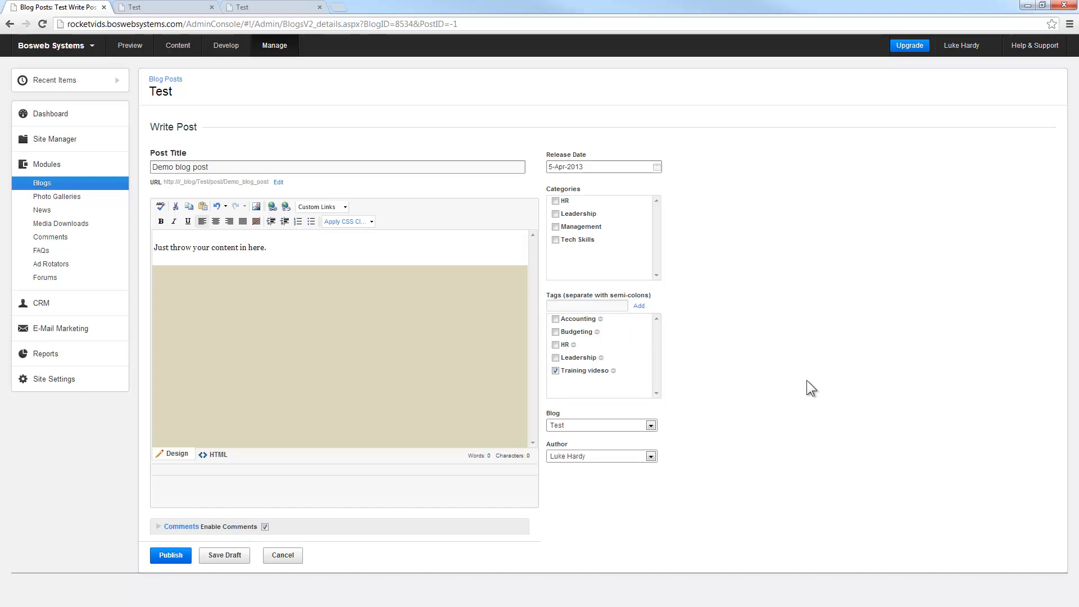
left_click(239, 559)
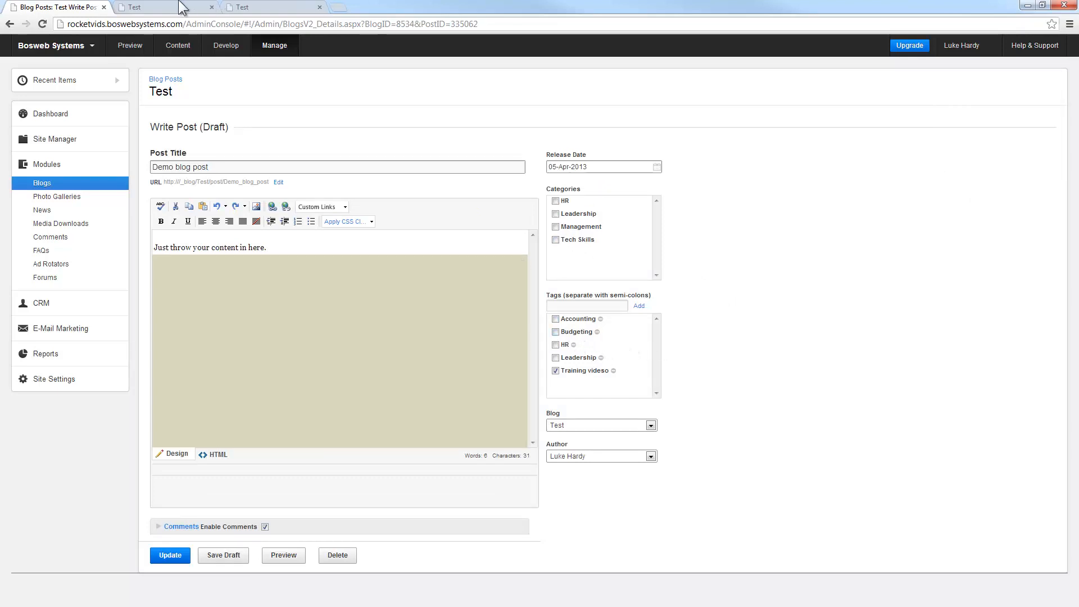
View the live site's blog page, filter its posts by the Accounting tag, and return to the post editor
left_click(154, 7)
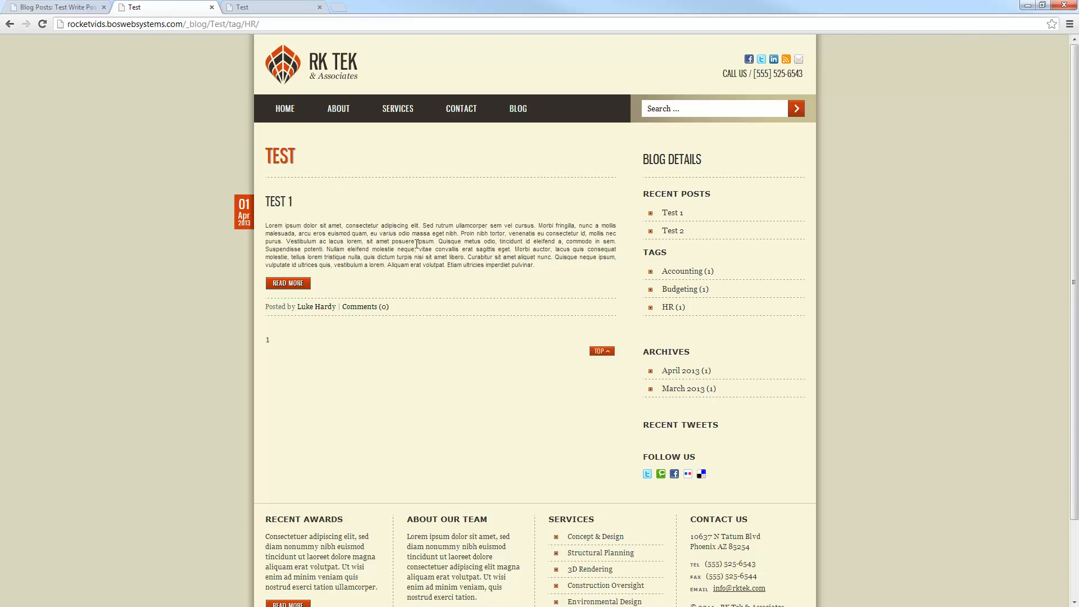
left_click(514, 114)
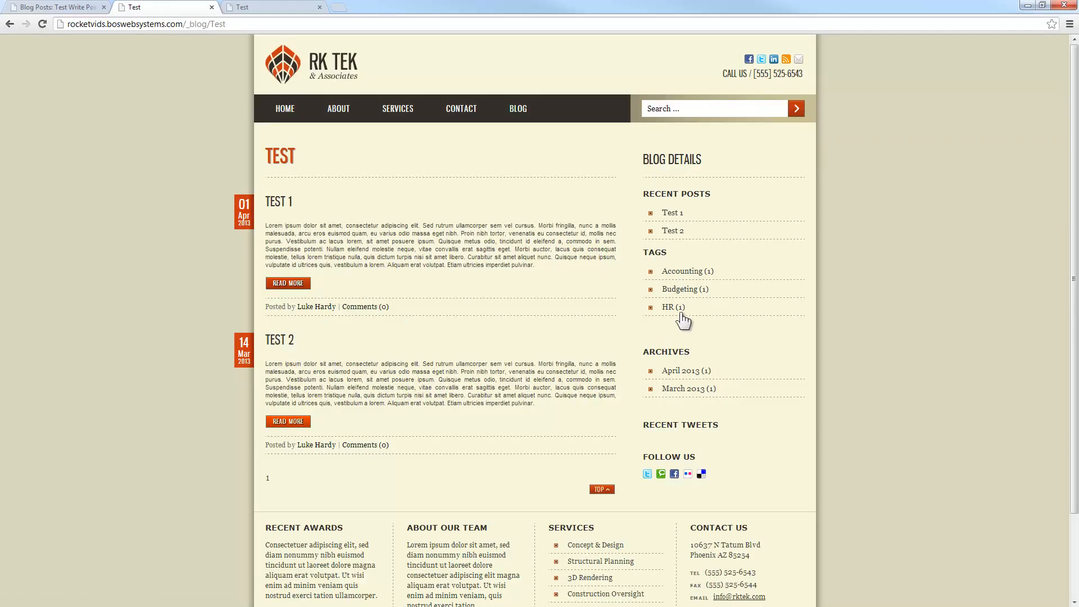
left_click(690, 277)
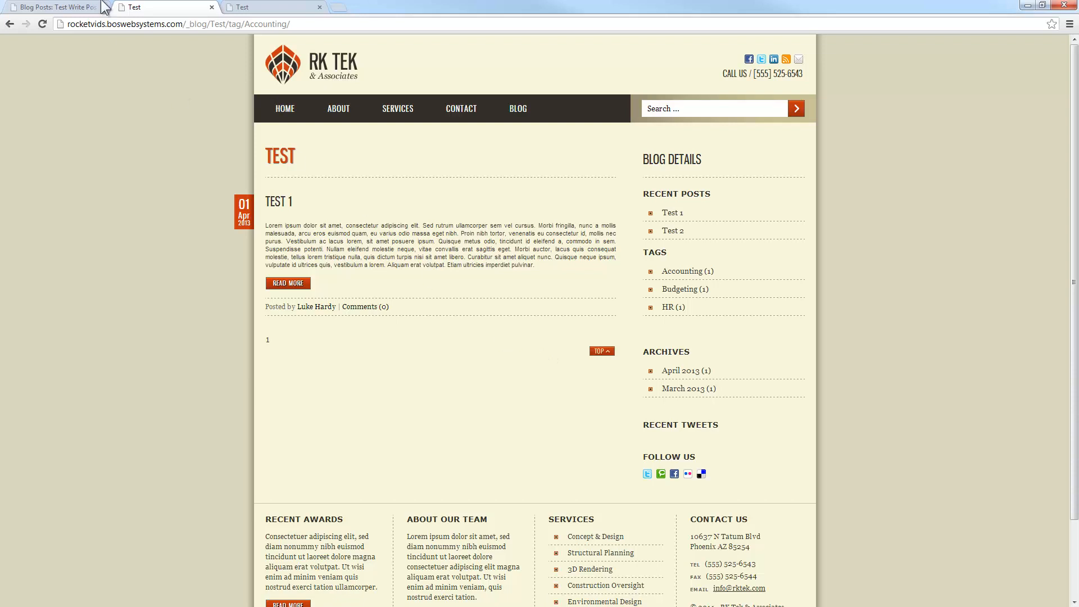
left_click(73, 7)
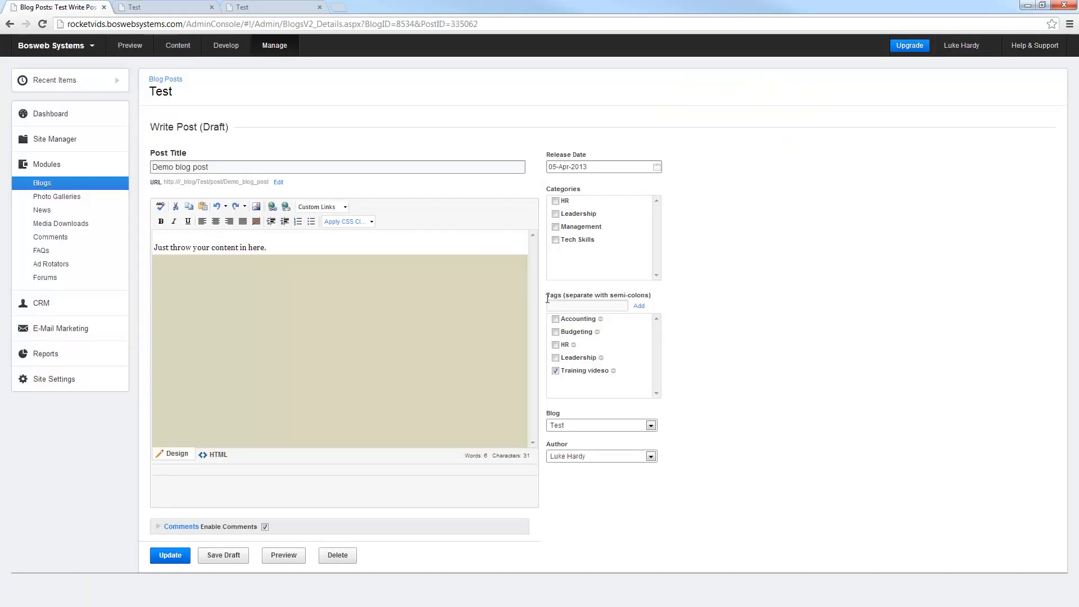
Add the tags "Here are some tags" and "more tags!" to the post, and delete both from the tag list
left_click(571, 306)
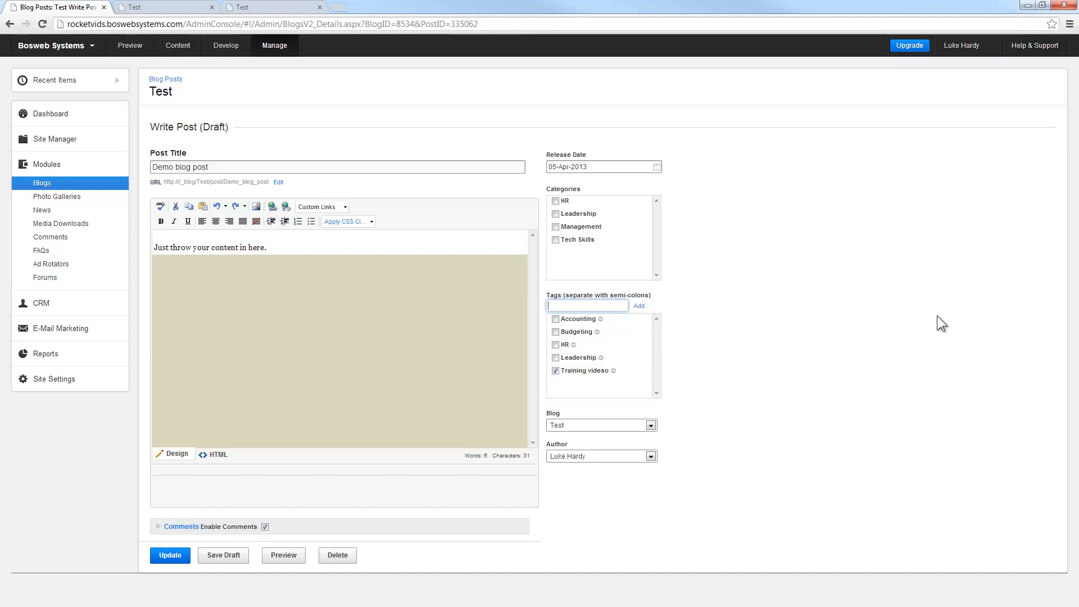
type("Here are some tags;")
type("m")
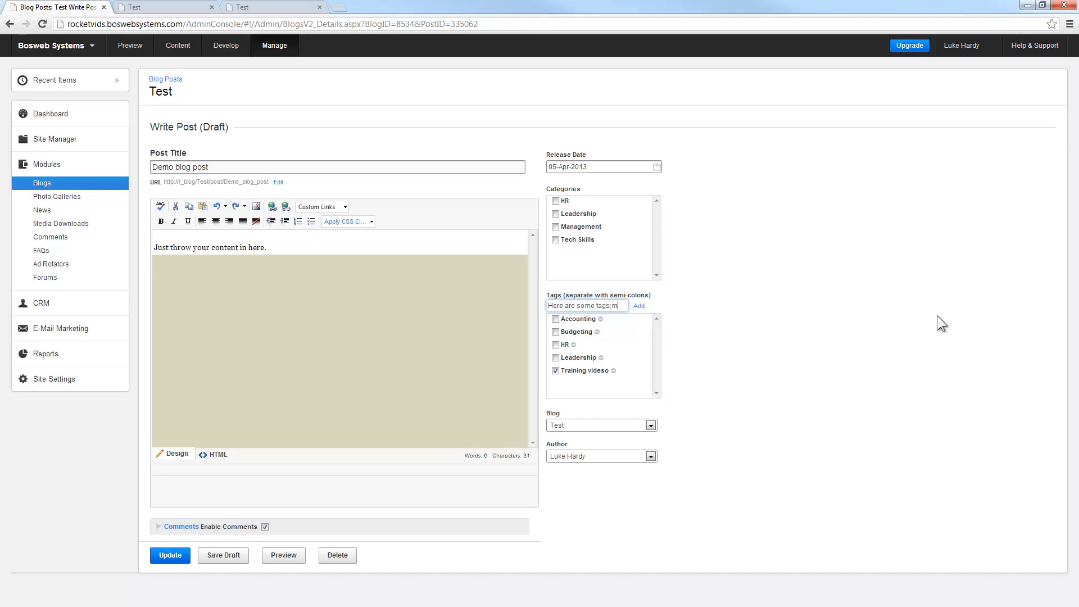
type("ore tags!")
left_click(638, 305)
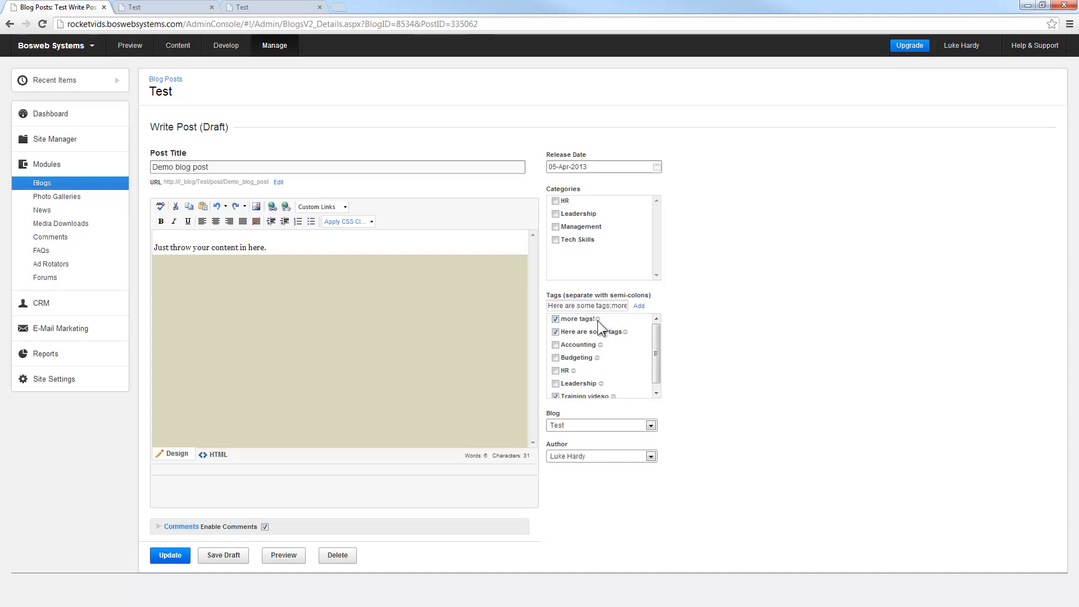
left_click(598, 319)
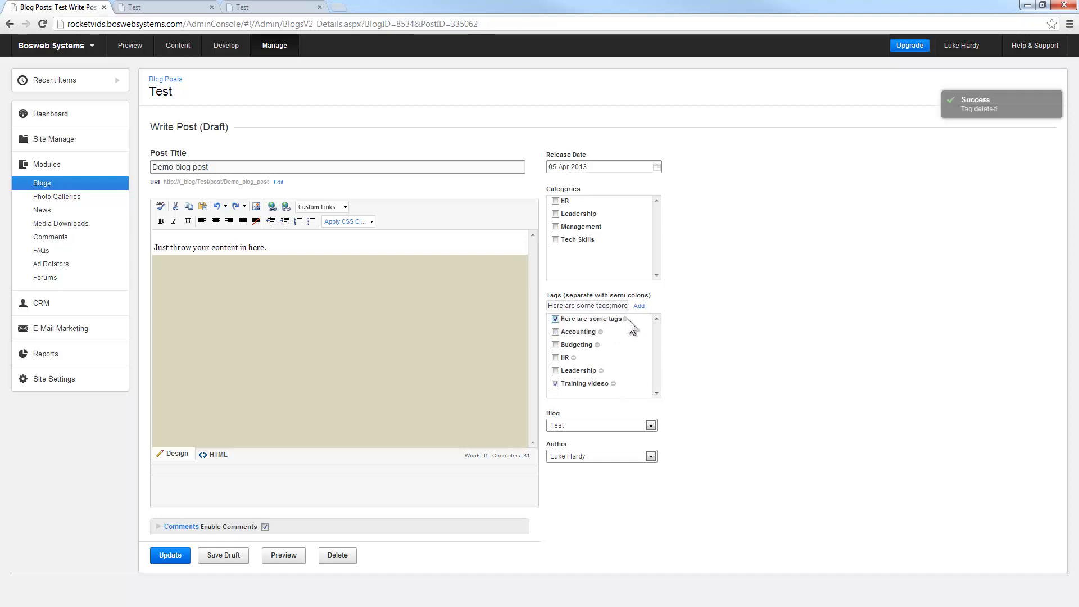
left_click(625, 319)
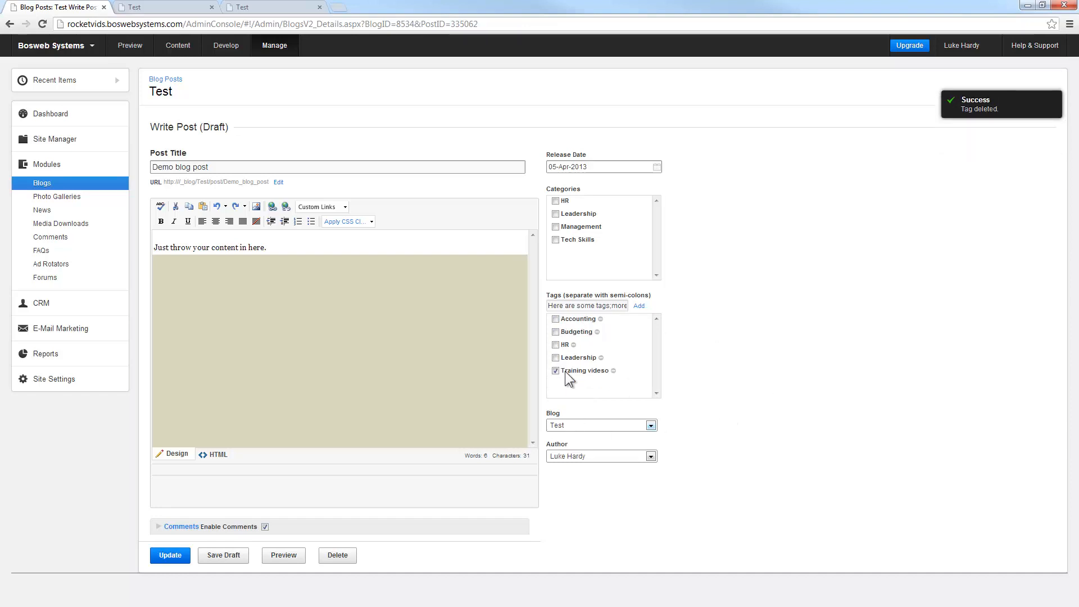
Examine the blogs and authors that can be chosen for the post
left_click(568, 426)
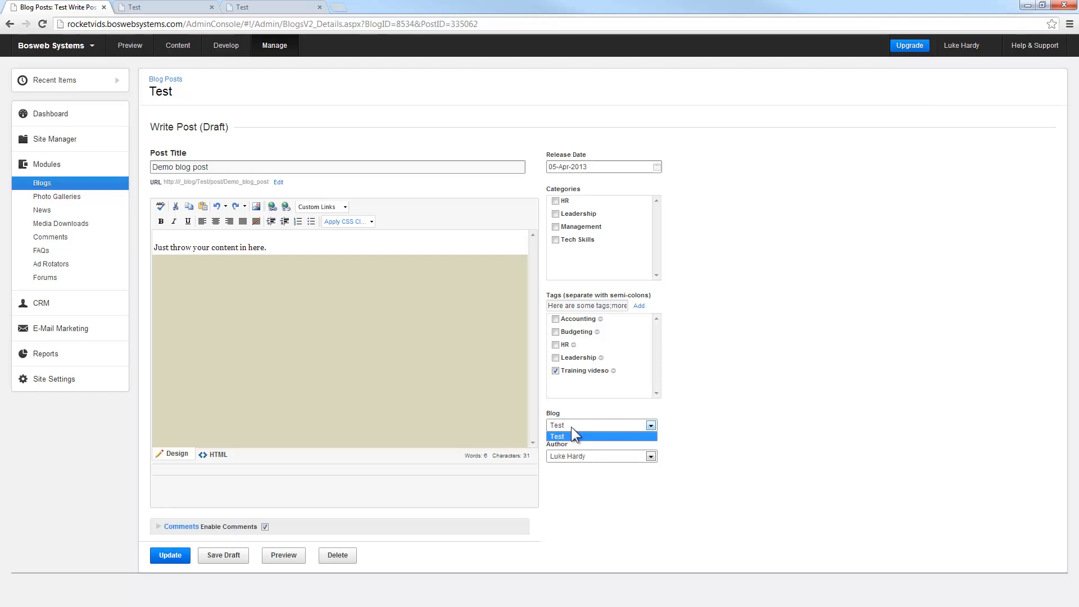
left_click(571, 427)
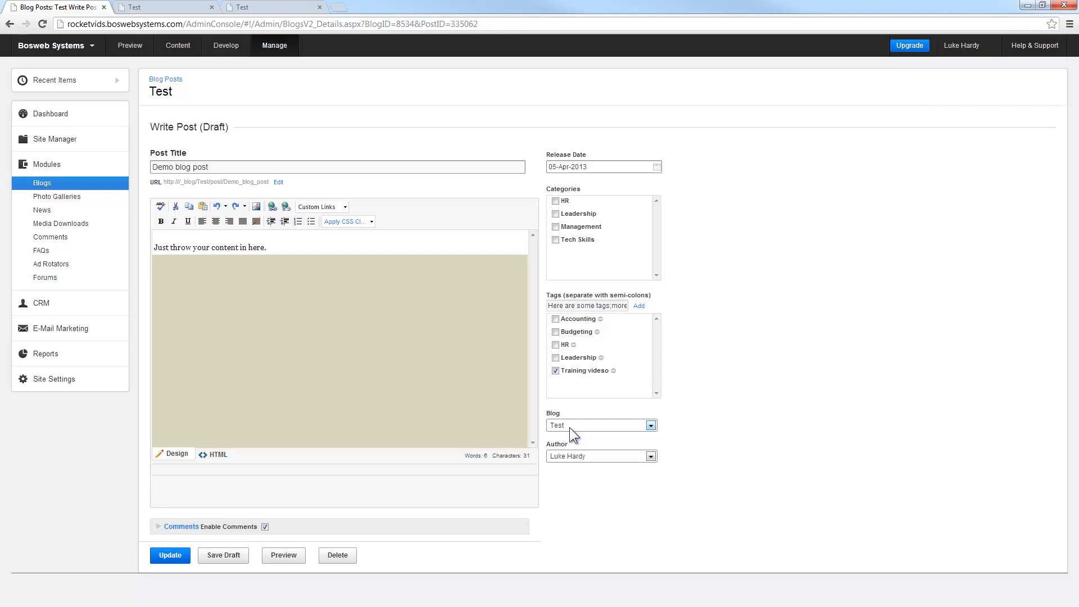
left_click(583, 456)
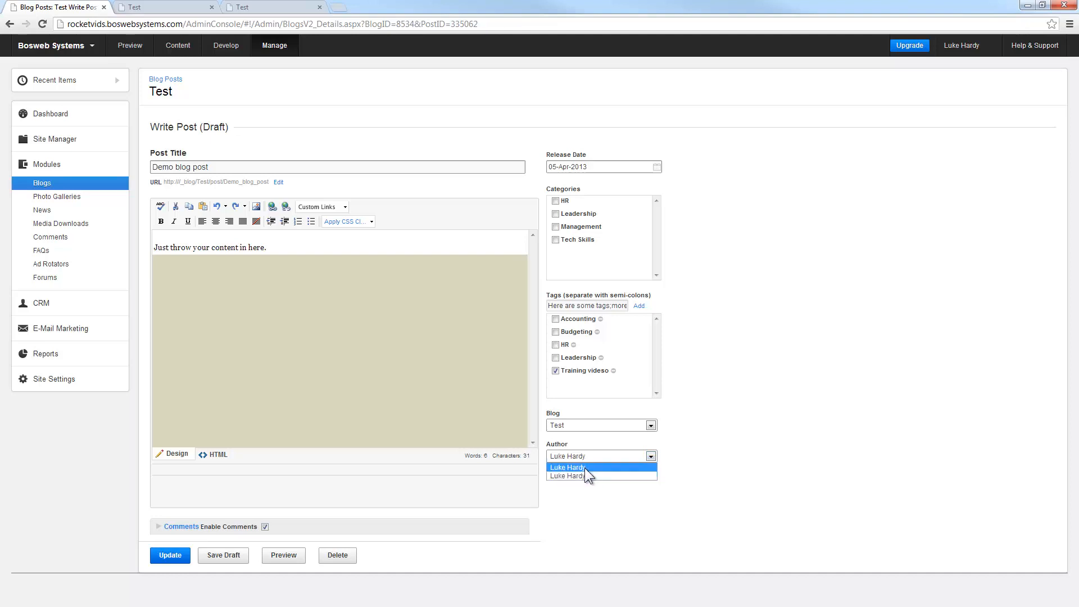
left_click(582, 454)
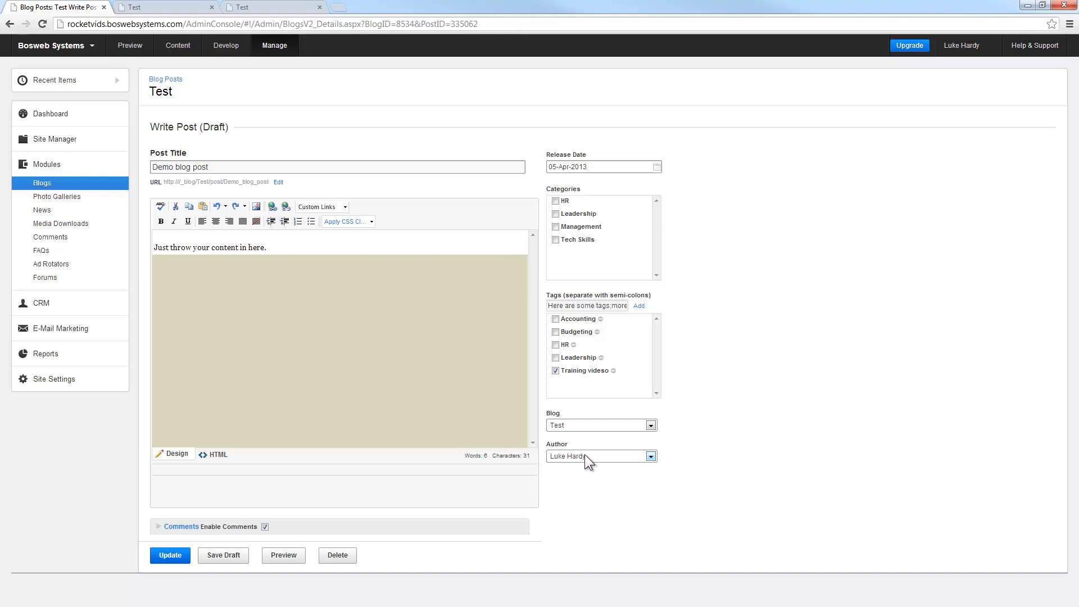
left_click(584, 454)
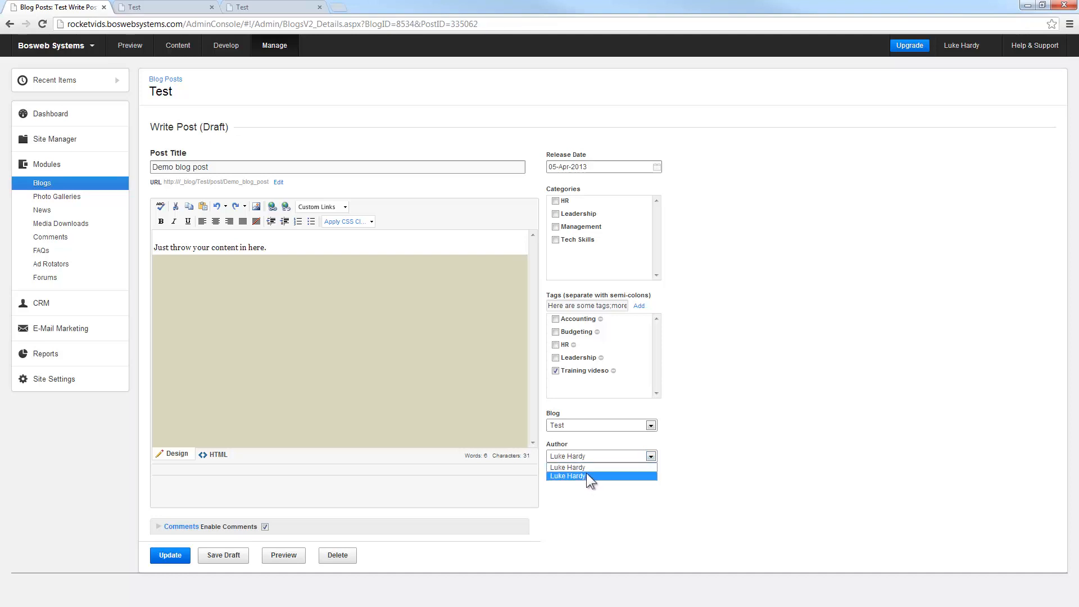
left_click(582, 466)
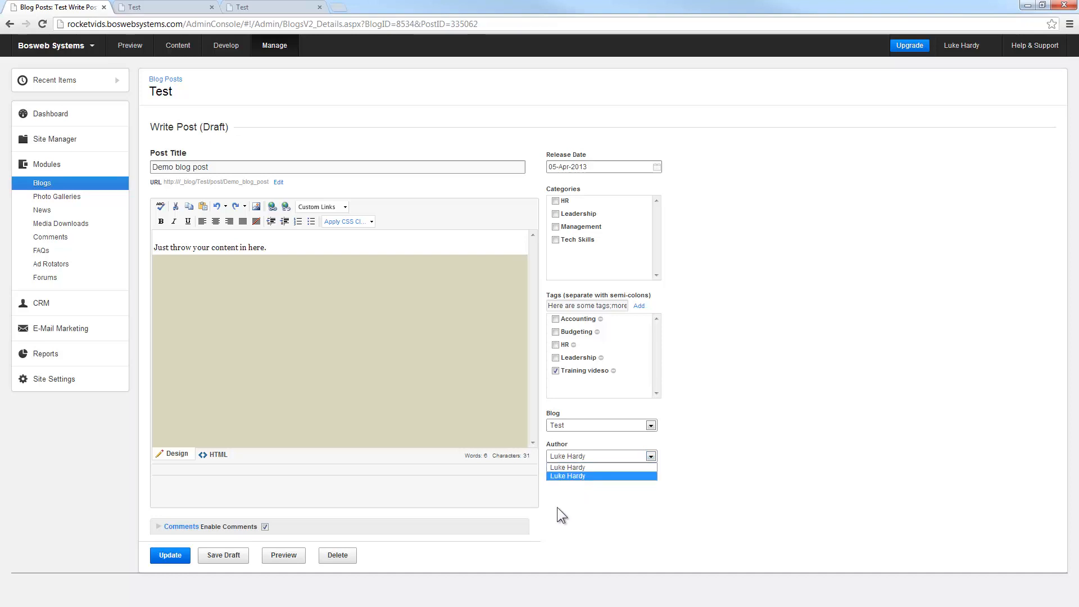
Publish the demo post and save it back as a draft
left_click(167, 560)
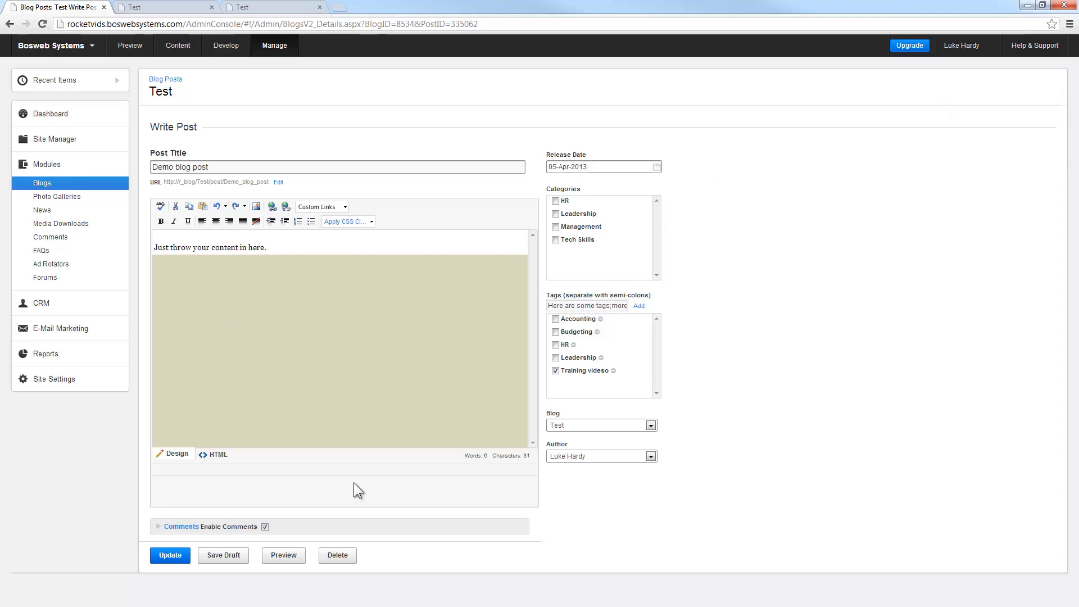
left_click(230, 556)
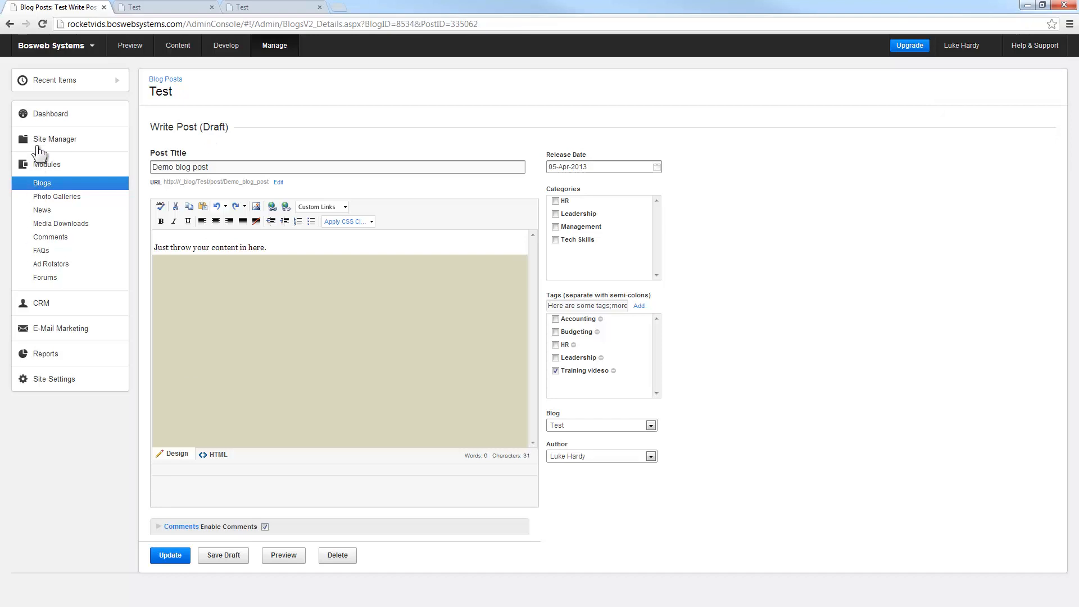
Return to the Test blog's list of posts
left_click(46, 185)
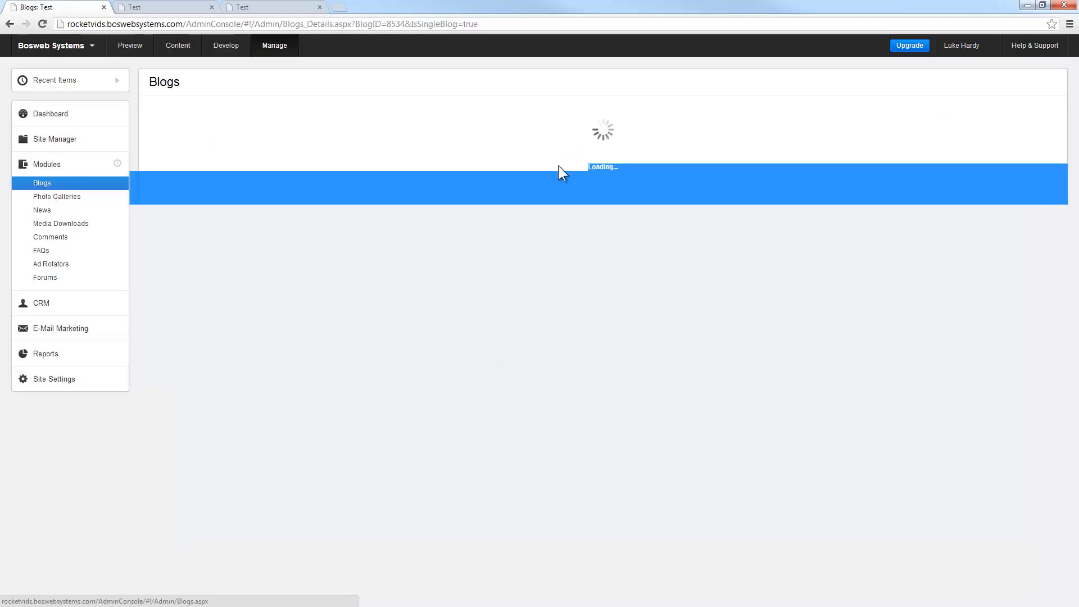